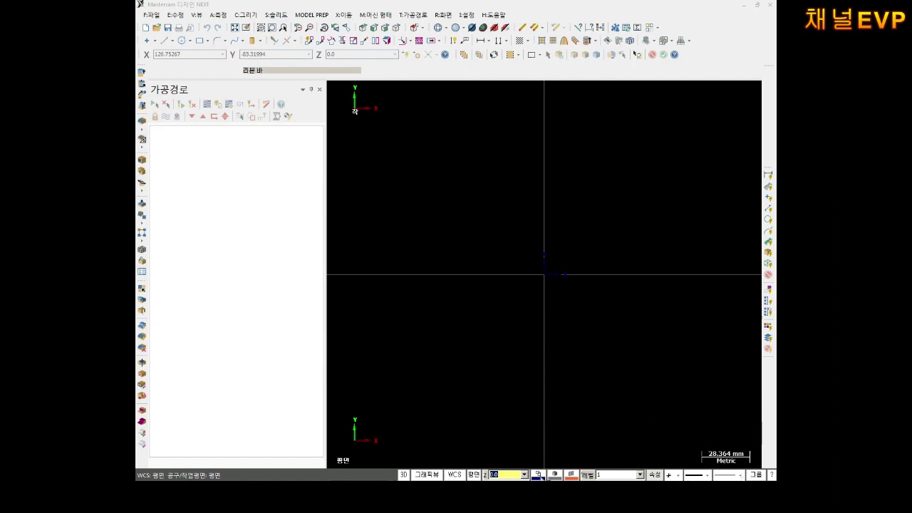
# Set the current geometry colour to green (10) in the colour palette.
pyautogui.click(538, 476)
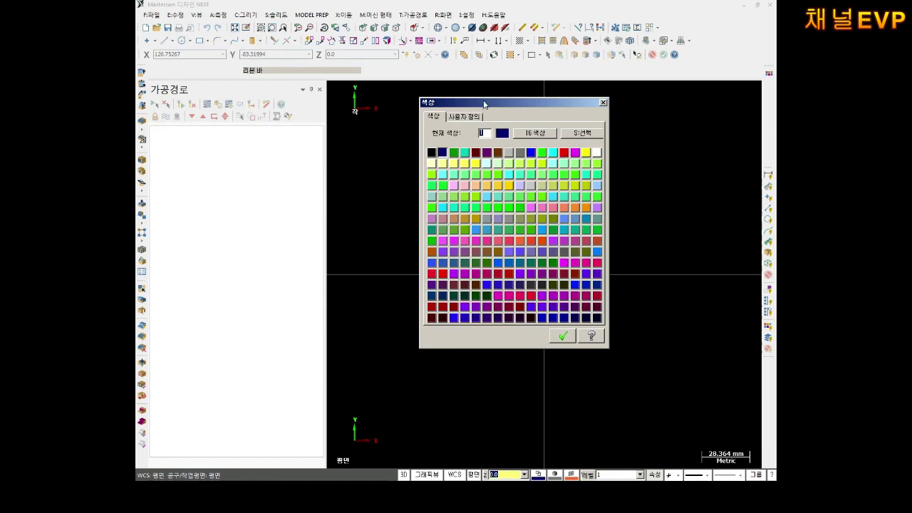
pyautogui.moveTo(487, 103); pyautogui.dragTo(432, 68)
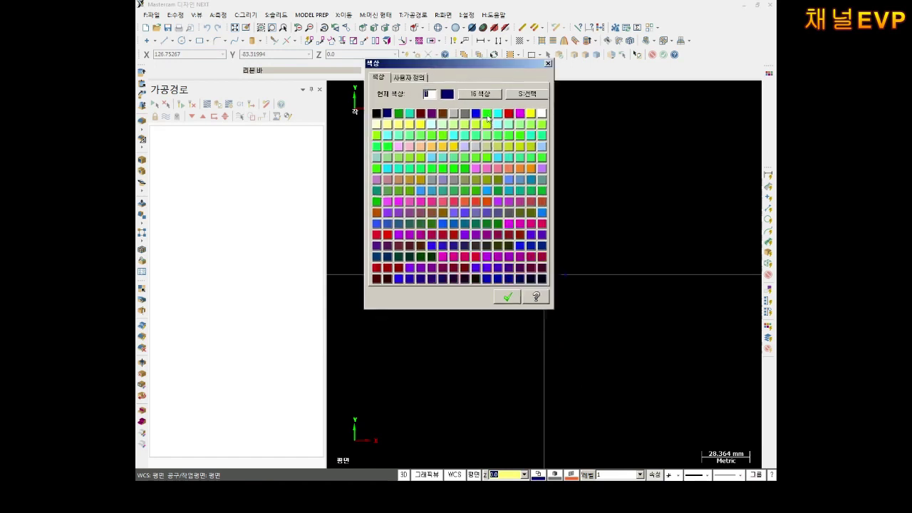
pyautogui.click(487, 114)
pyautogui.click(507, 296)
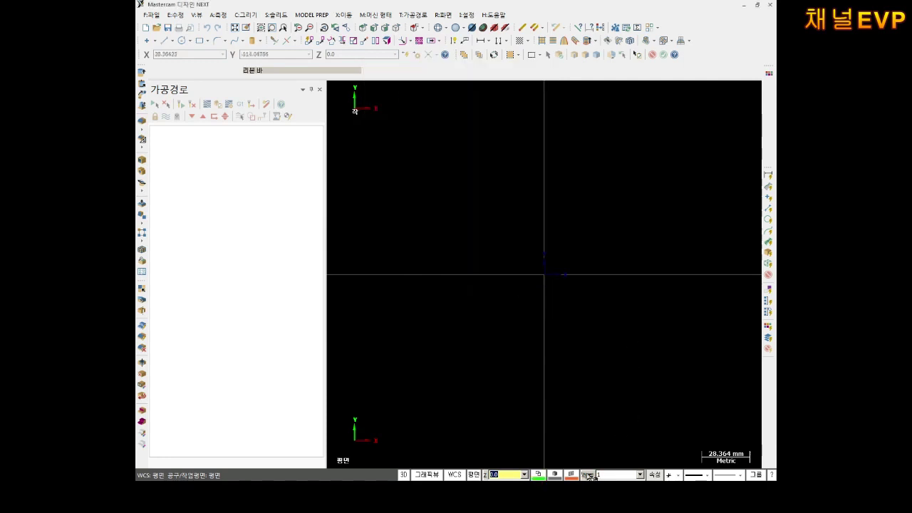
# Choose the thickest line width for new geometry.
pyautogui.click(730, 476)
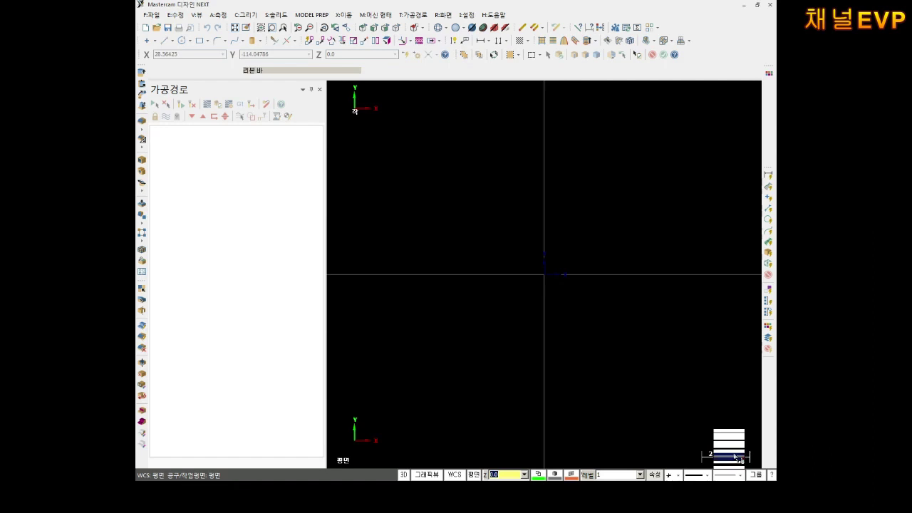
pyautogui.click(734, 455)
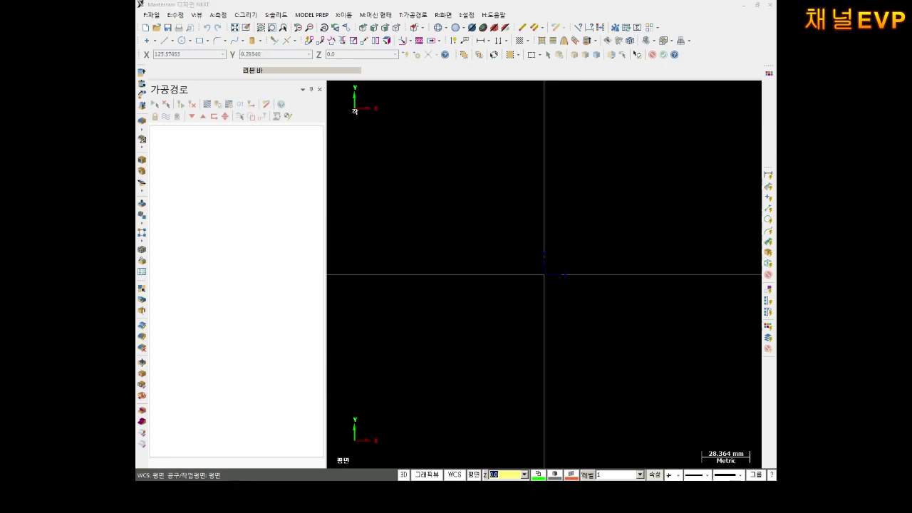
pyautogui.click(734, 475)
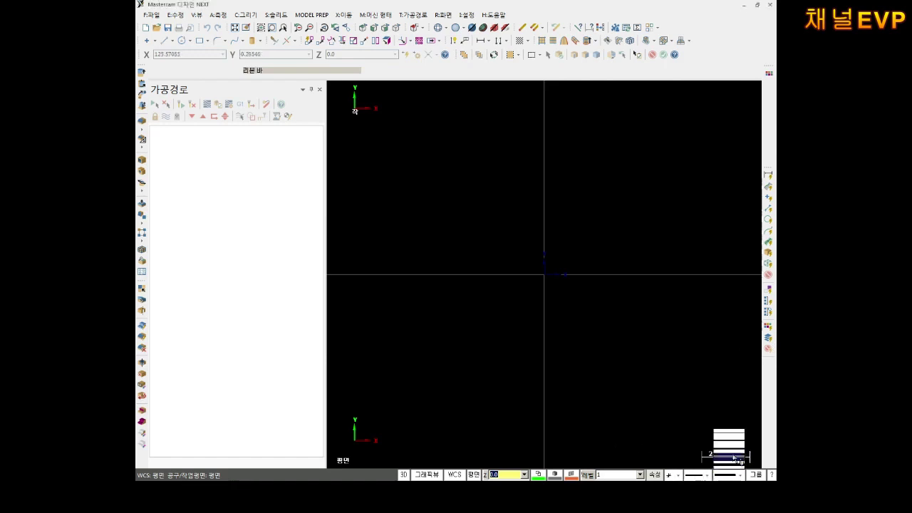
pyautogui.click(737, 458)
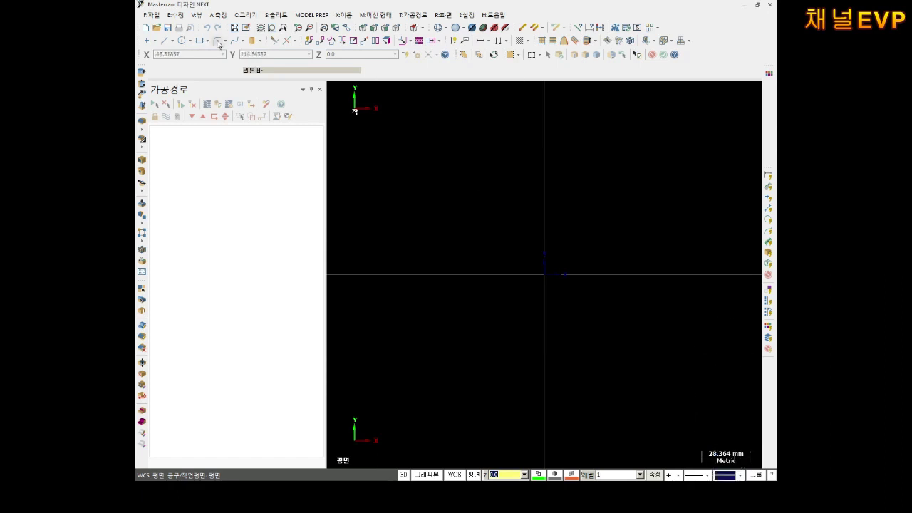
# Hide the 가공경로 toolpath manager so the graphics area spans the window.
pyautogui.click(319, 89)
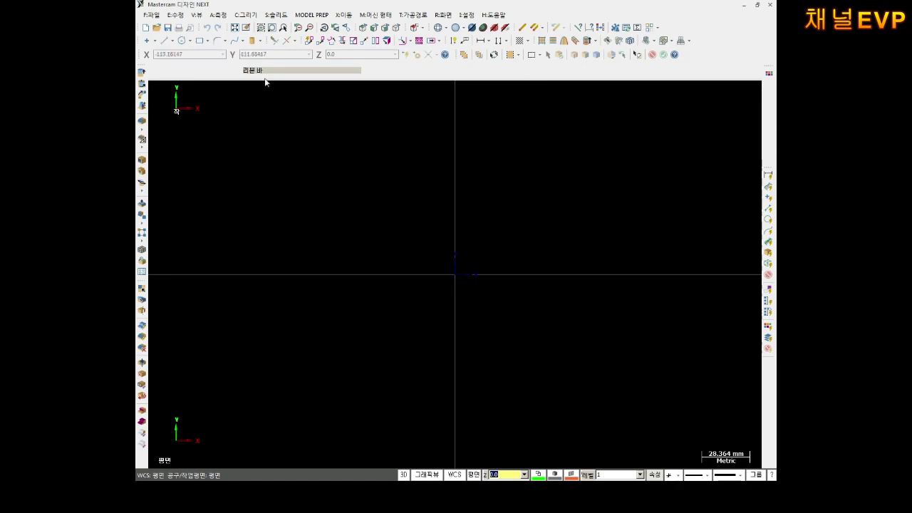
pyautogui.click(197, 14)
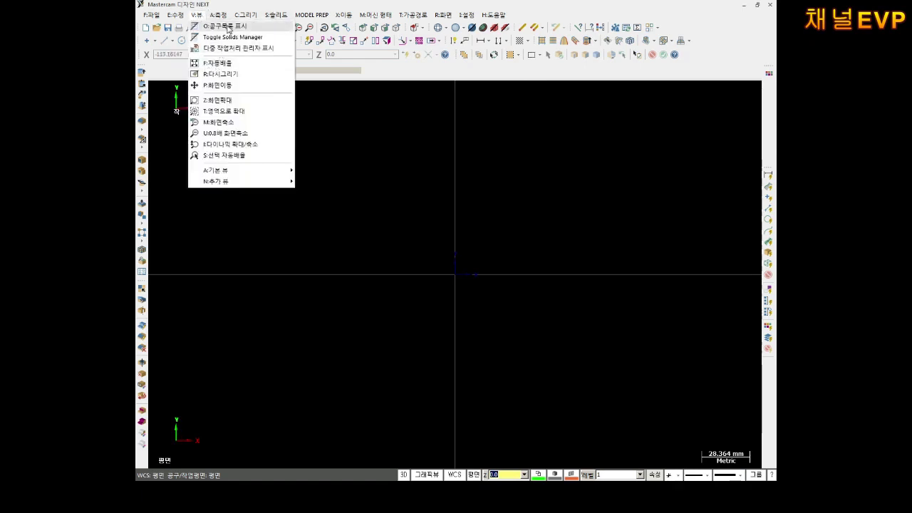
pyautogui.click(226, 26)
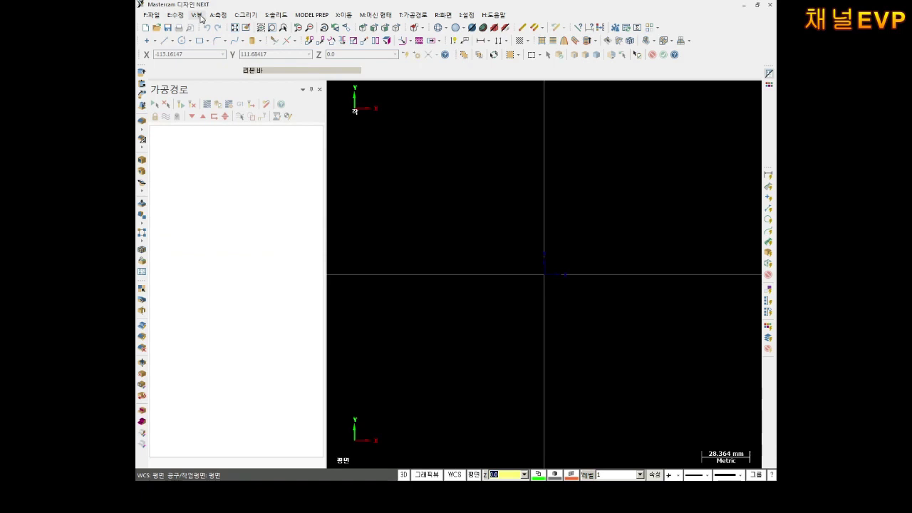
pyautogui.click(196, 14)
pyautogui.click(227, 27)
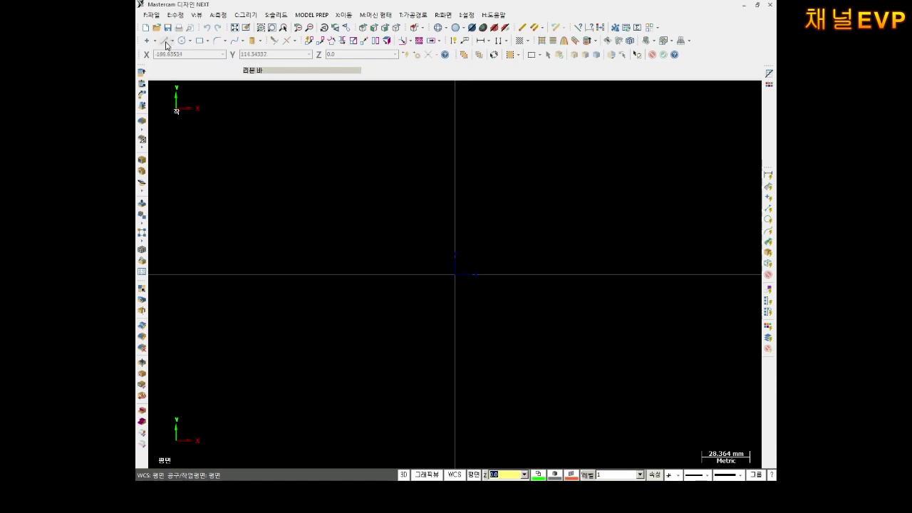
# Draw connected lines from the origin through Y100, X100, Y0 and back to X0.
pyautogui.click(166, 42)
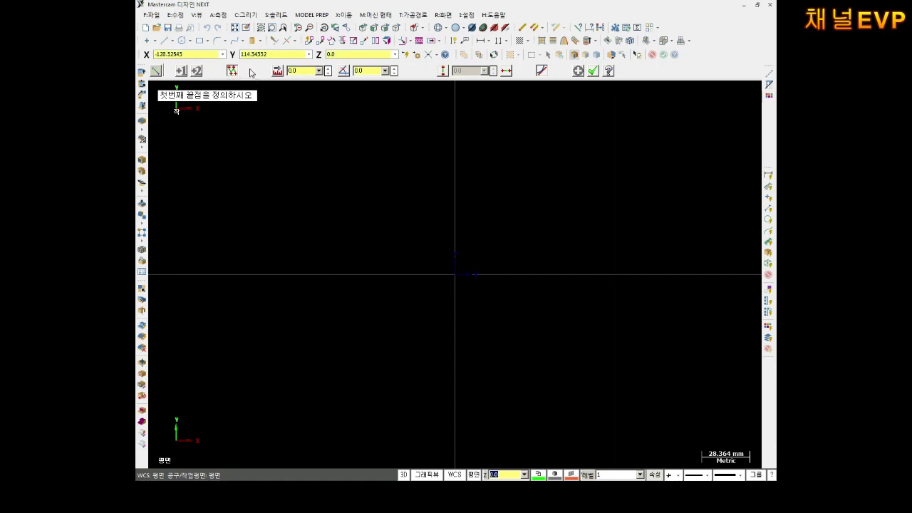
pyautogui.write('0,0')
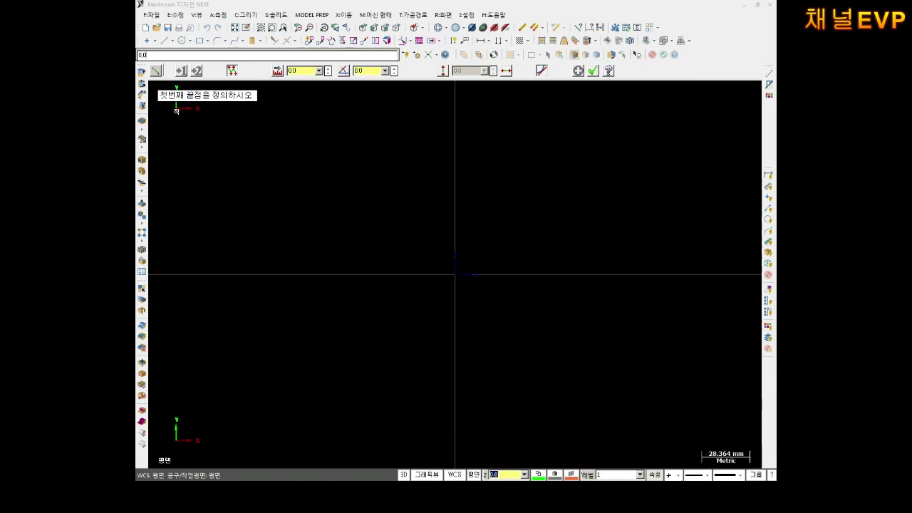
pyautogui.click(455, 274)
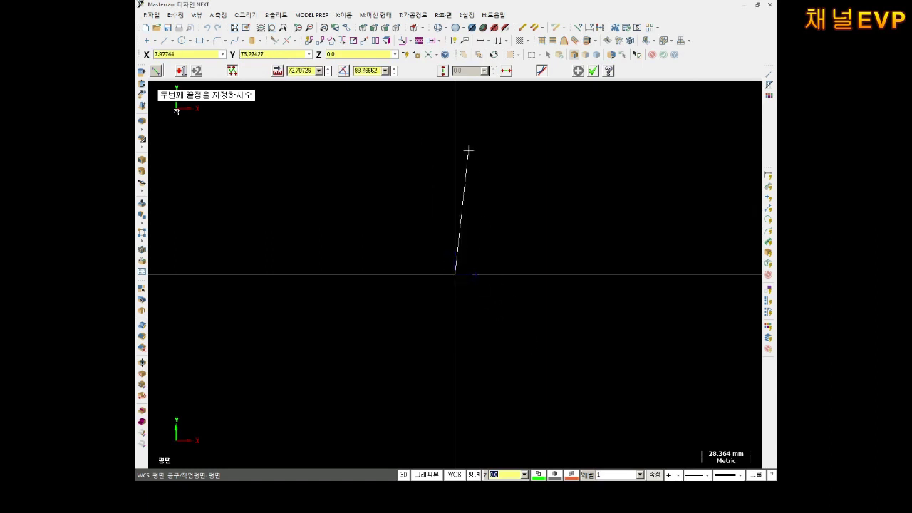
pyautogui.write('Y100')
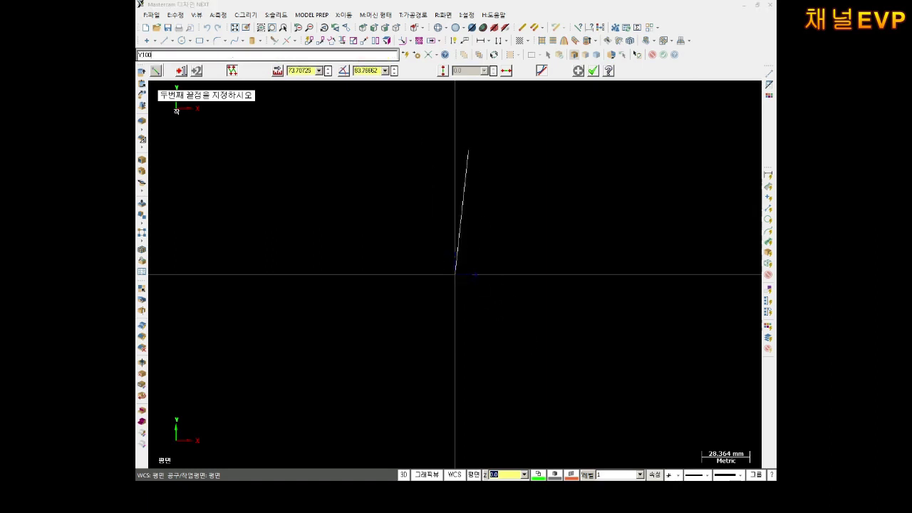
pyautogui.press('Return')
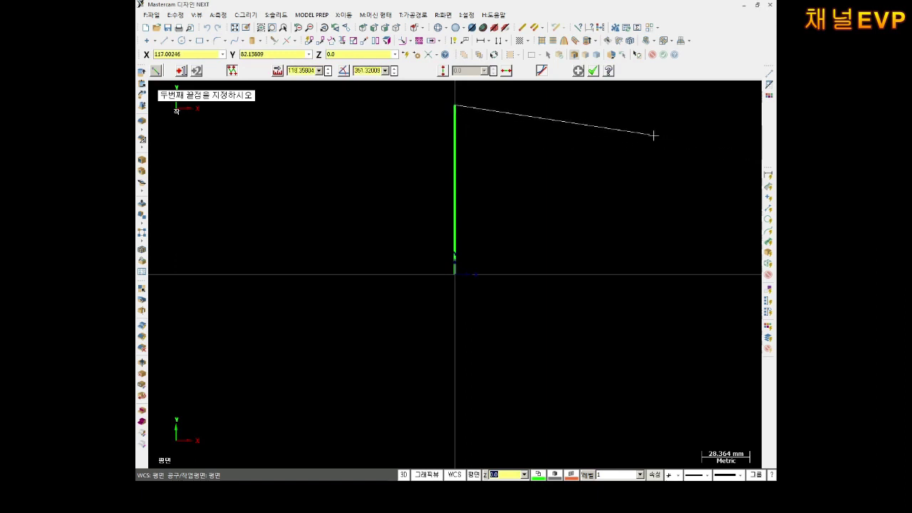
pyautogui.write('X100')
pyautogui.press('Return')
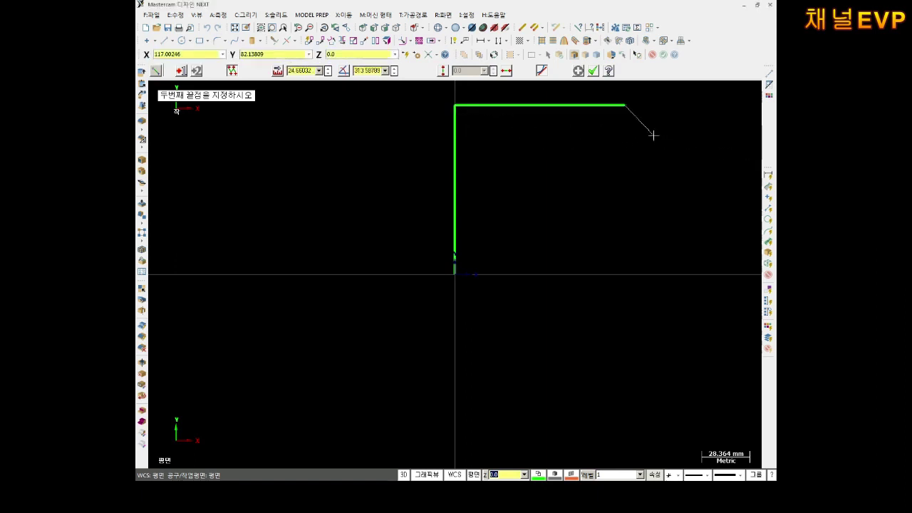
pyautogui.write('Y0')
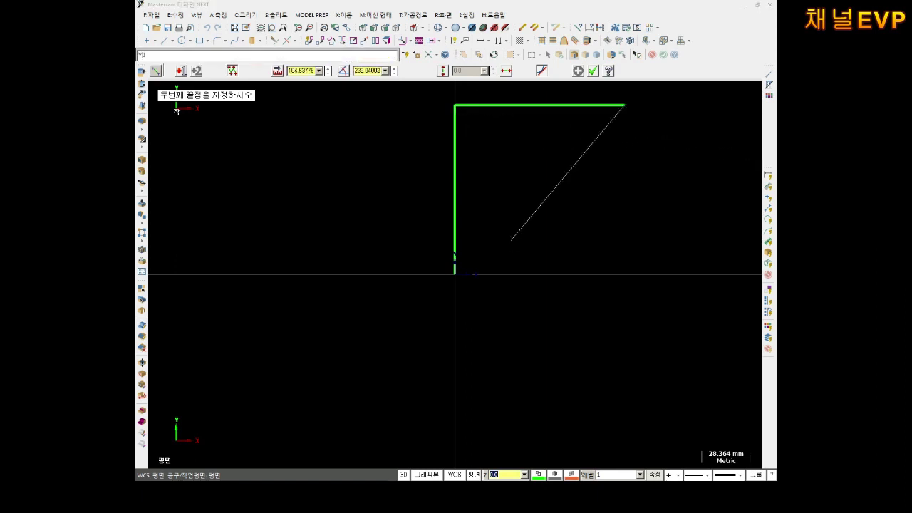
pyautogui.press('Return')
pyautogui.write('X0')
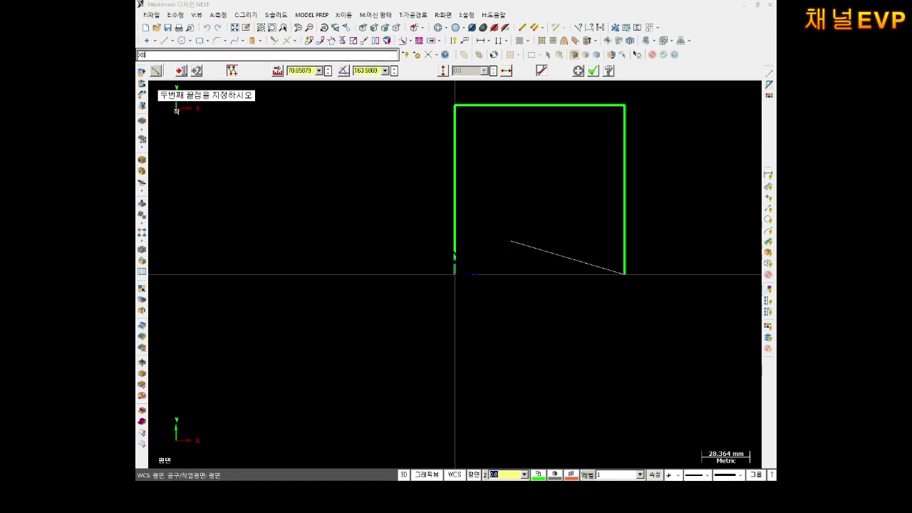
pyautogui.press('Return')
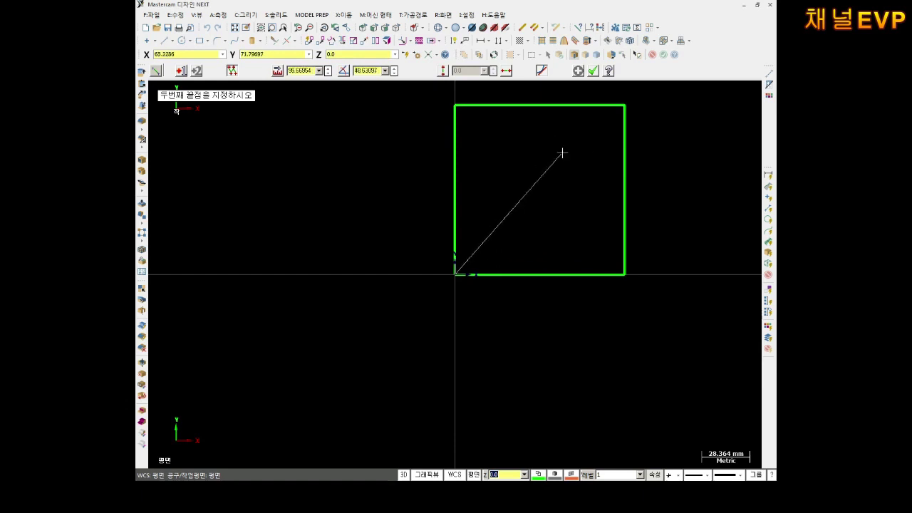
# End the line command, then zoom and pan until the square fills the view centre.
pyautogui.press('Escape')
pyautogui.scroll(1, 561, 152)
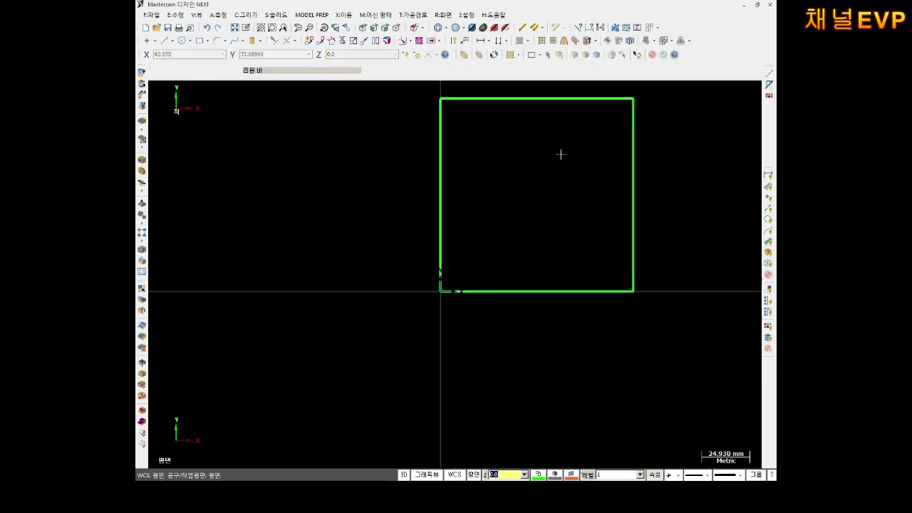
pyautogui.moveTo(546, 187)
pyautogui.mouseDown(button='middle')
pyautogui.moveTo(478, 220)
pyautogui.moveTo(503, 248)
pyautogui.mouseUp(button='middle')
pyautogui.scroll(1, 466, 212)
pyautogui.scroll(1, 460, 216)
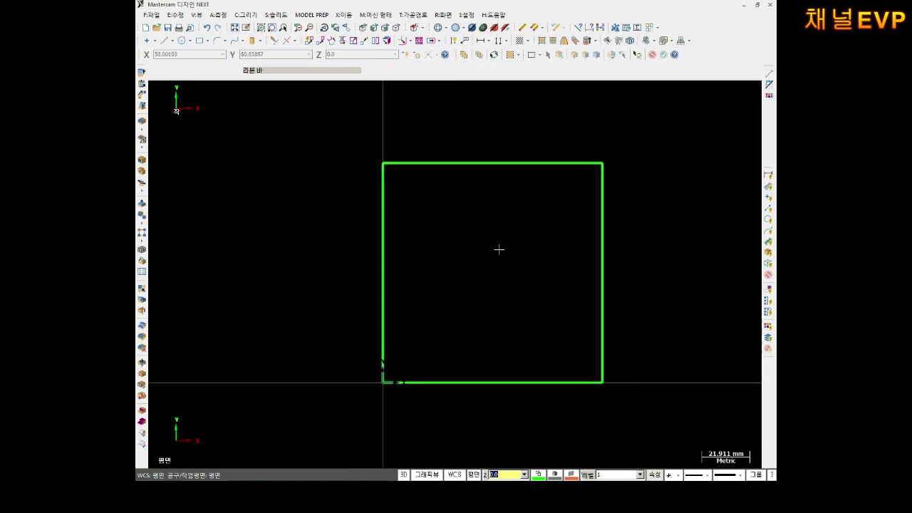
pyautogui.moveTo(508, 283)
pyautogui.mouseDown(button='middle')
pyautogui.moveTo(510, 245)
pyautogui.moveTo(486, 258)
pyautogui.mouseUp(button='middle')
pyautogui.scroll(1, 499, 227)
pyautogui.scroll(1, 486, 258)
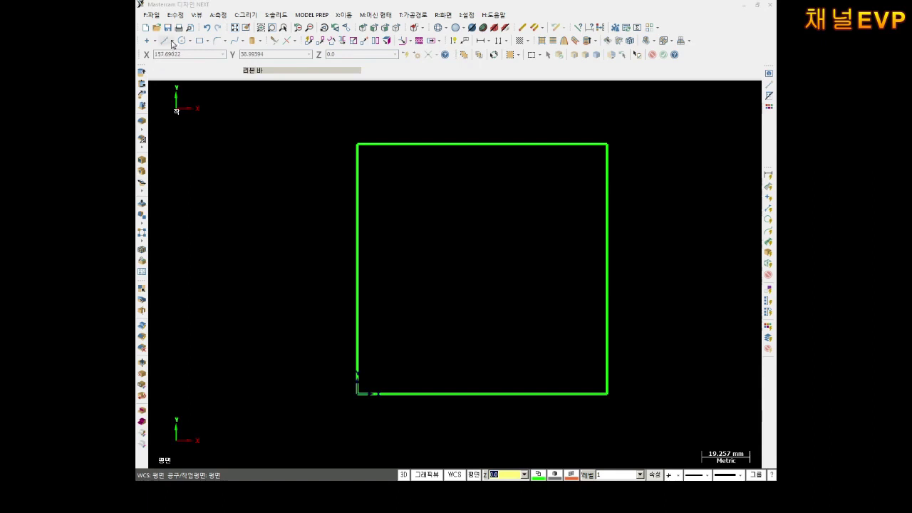
# Add parallel lines 5 inside the square's left and top sides.
pyautogui.click(172, 42)
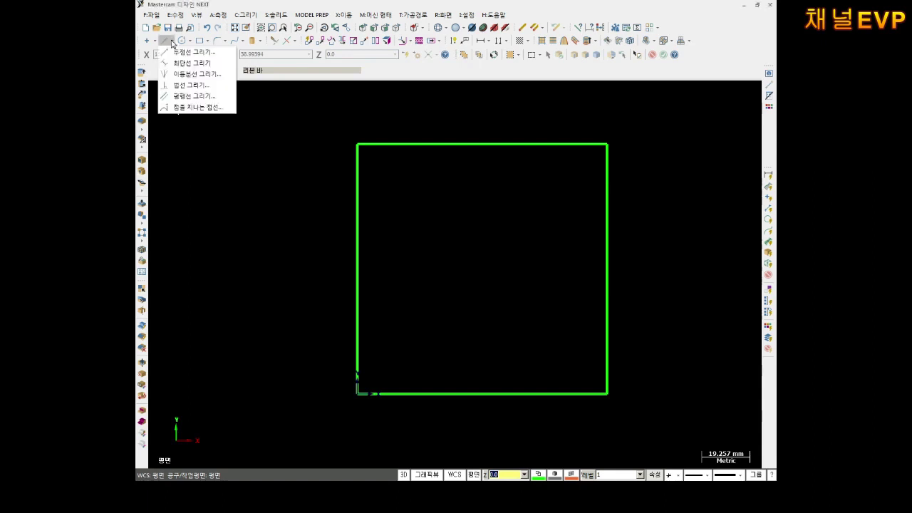
pyautogui.click(180, 97)
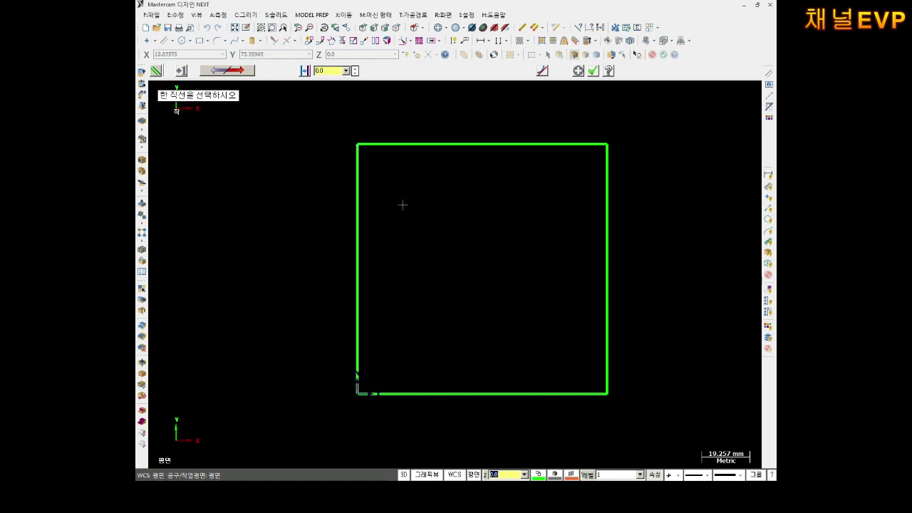
pyautogui.click(357, 211)
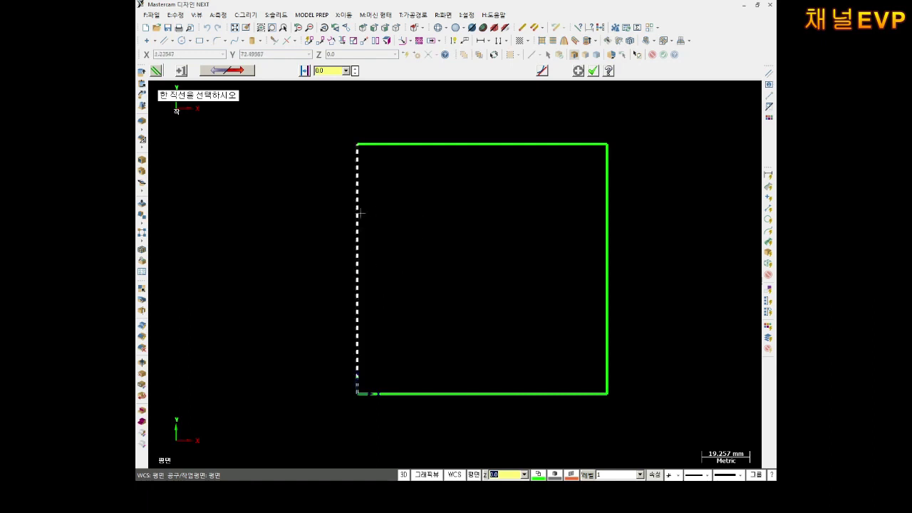
pyautogui.click(412, 207)
pyautogui.write('5')
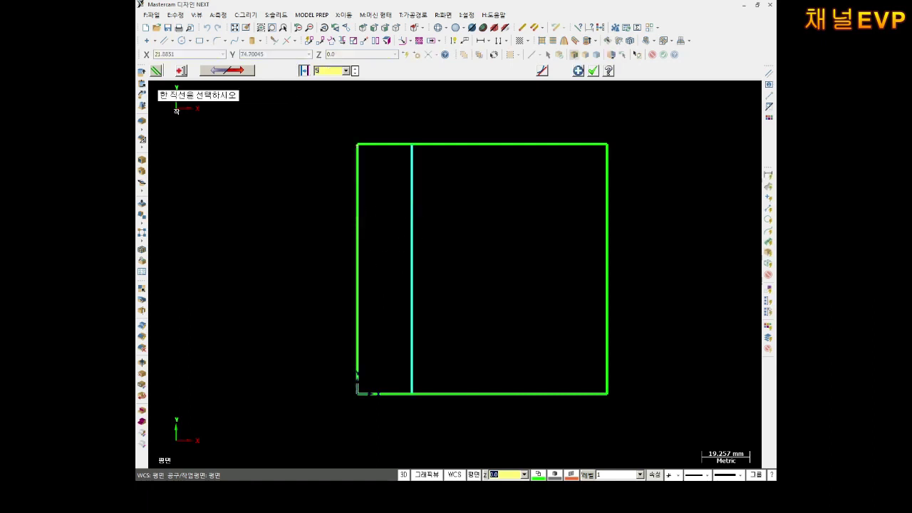
pyautogui.press('Return')
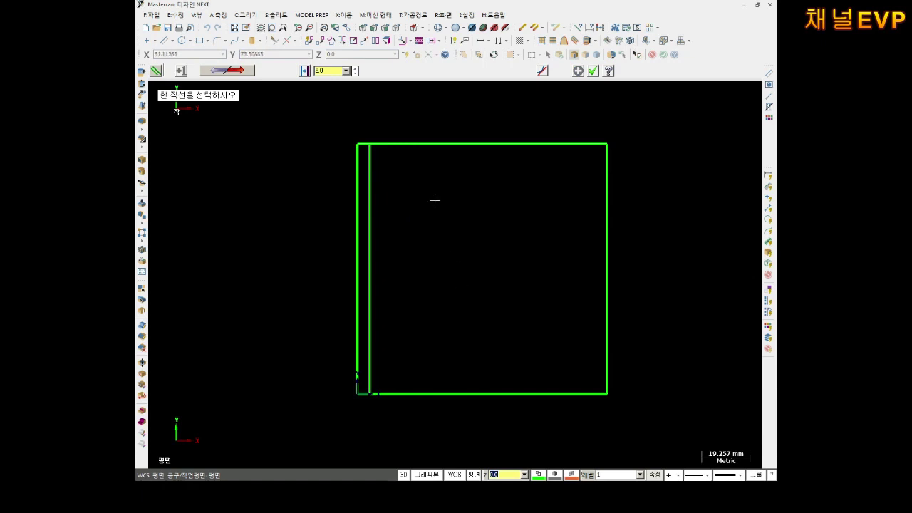
pyautogui.click(430, 145)
pyautogui.click(434, 183)
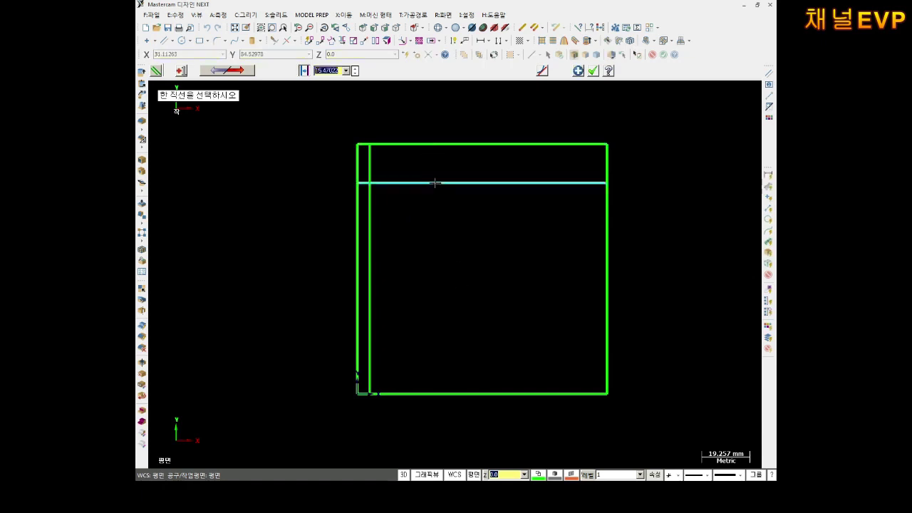
pyautogui.write('5')
pyautogui.press('Return')
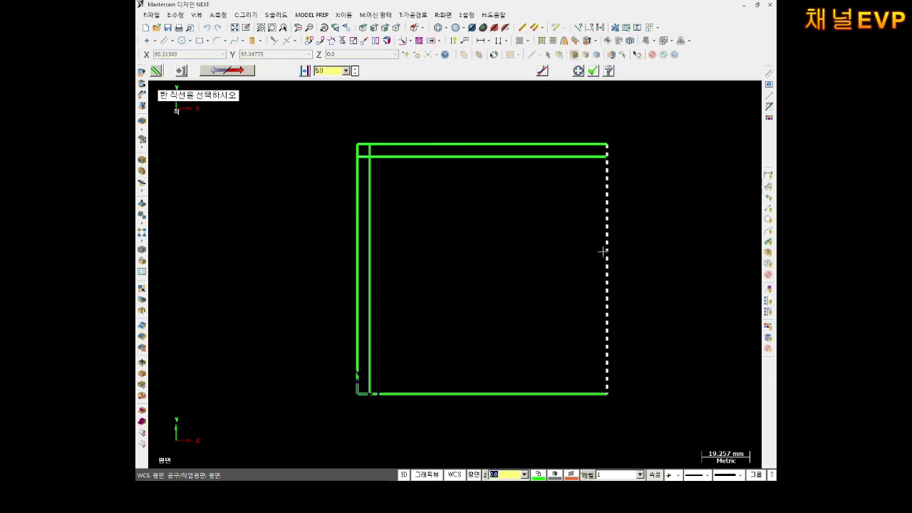
# Add parallel lines 5 inside the right and bottom sides.
pyautogui.click(607, 250)
pyautogui.write('5')
pyautogui.press('Return')
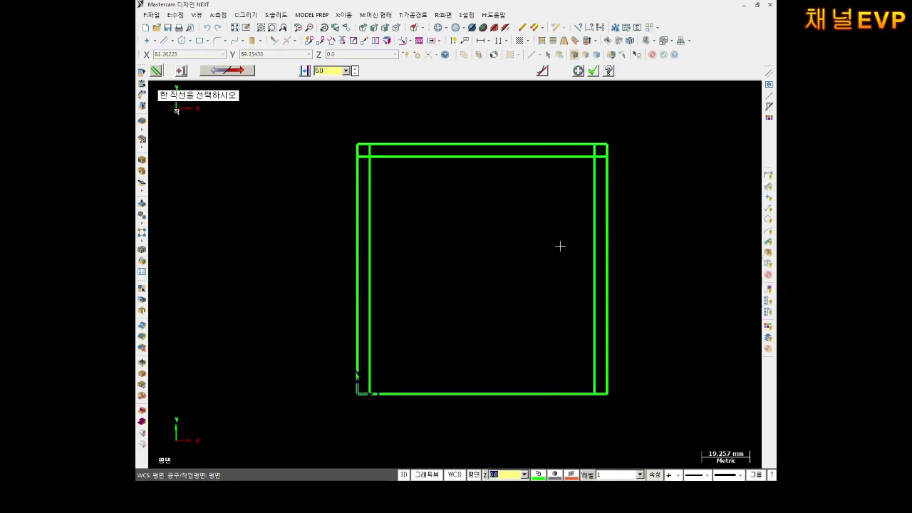
pyautogui.click(492, 393)
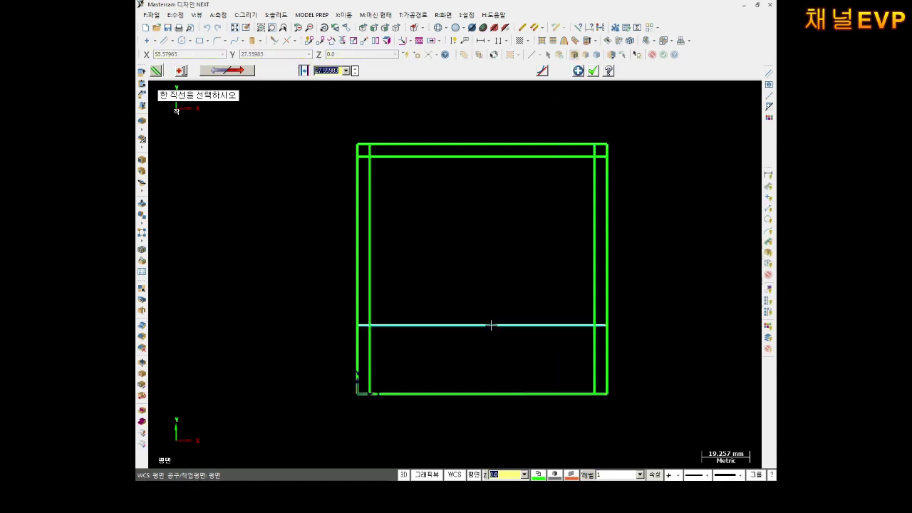
pyautogui.write('5')
pyautogui.press('Return')
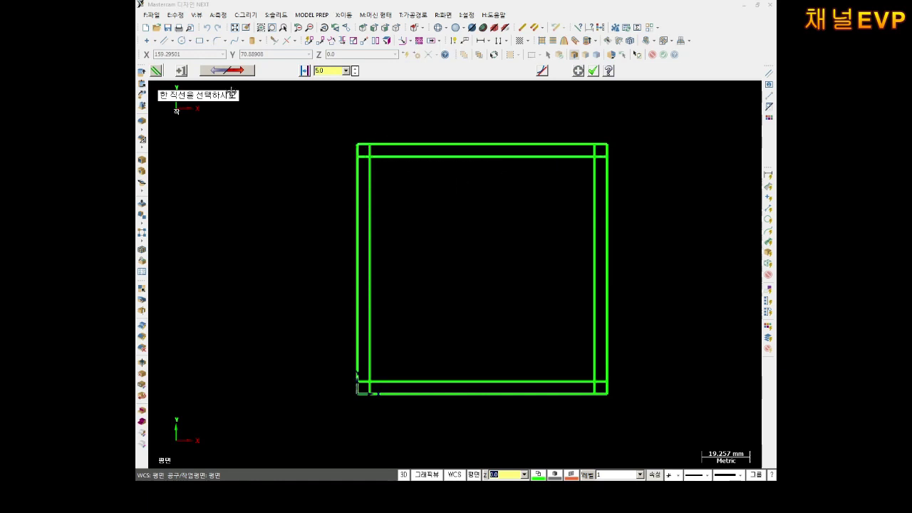
# Trim the inner lines to each other at the top-left and top-right corners.
pyautogui.click(276, 42)
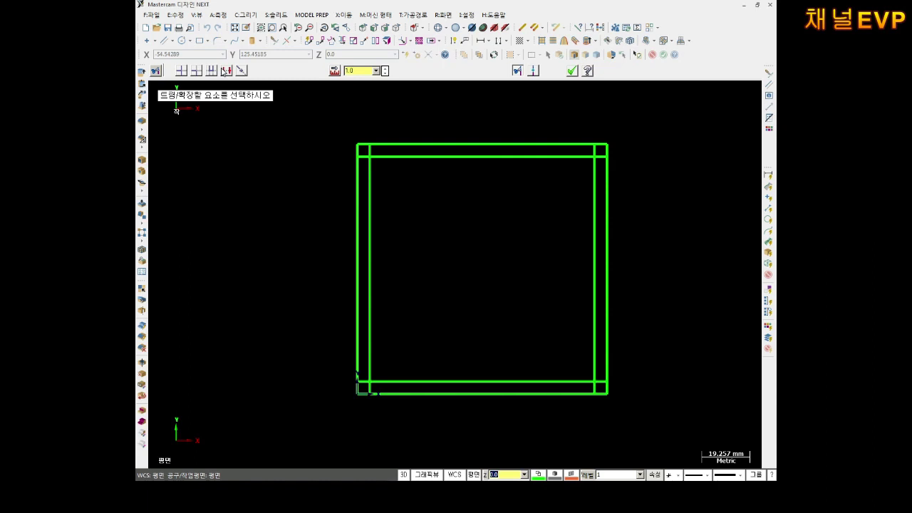
pyautogui.click(224, 71)
pyautogui.scroll(3, 365, 144)
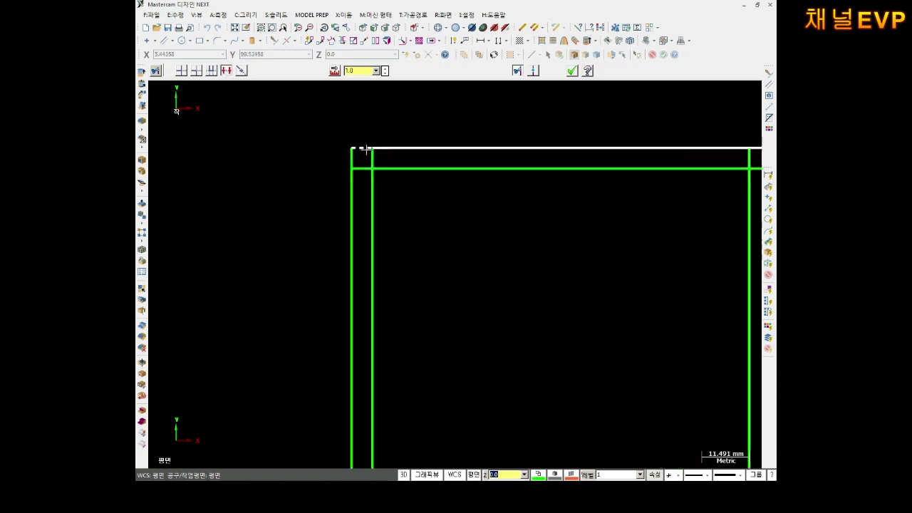
pyautogui.scroll(2, 366, 150)
pyautogui.click(364, 153)
pyautogui.click(352, 175)
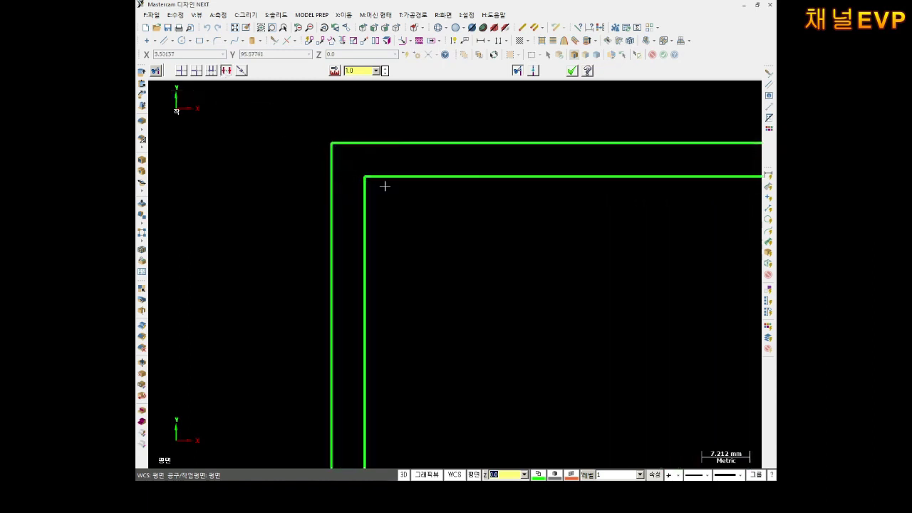
pyautogui.scroll(-3, 489, 205)
pyautogui.scroll(1, 712, 207)
pyautogui.scroll(2, 674, 207)
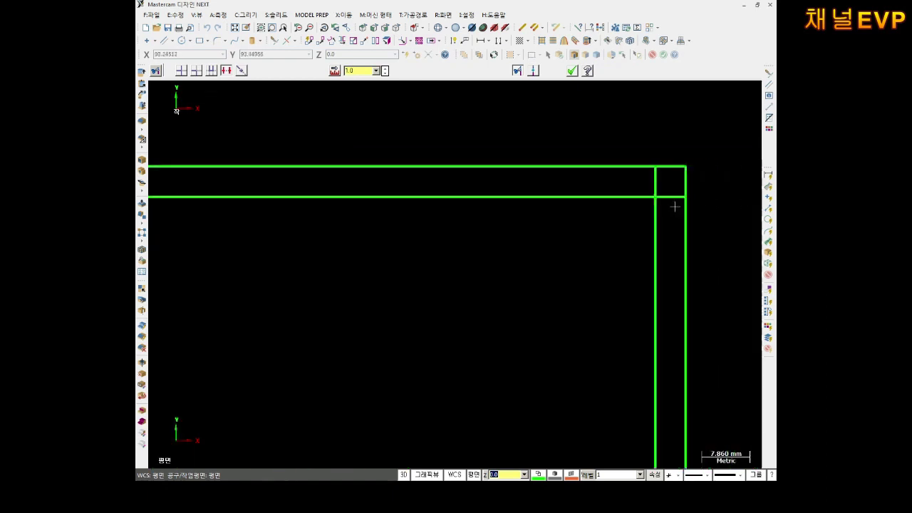
pyautogui.click(670, 197)
pyautogui.click(664, 189)
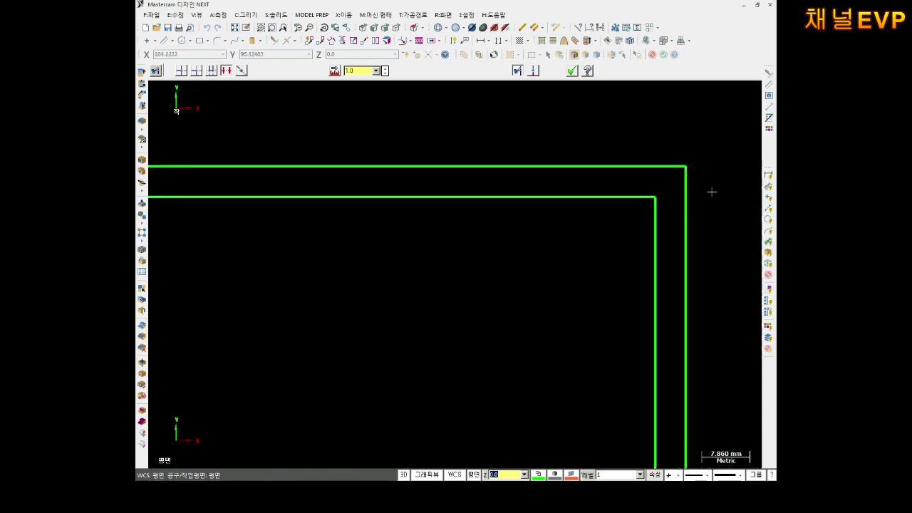
# Trim the inner lines at the bottom-right and bottom-left corners.
pyautogui.press('Up')
pyautogui.press('Up')
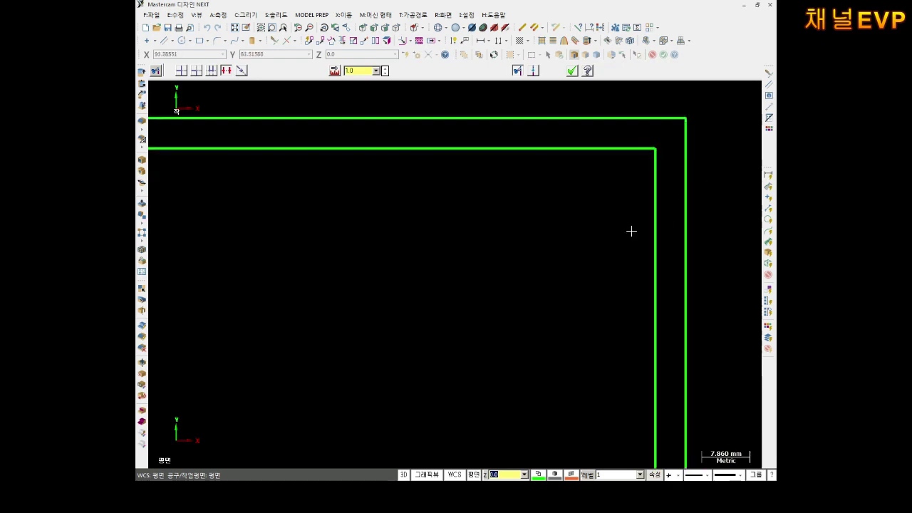
pyautogui.press('Up')
pyautogui.press('Up')
pyautogui.press('Up')
pyautogui.scroll(-1, 647, 304)
pyautogui.scroll(-2, 647, 304)
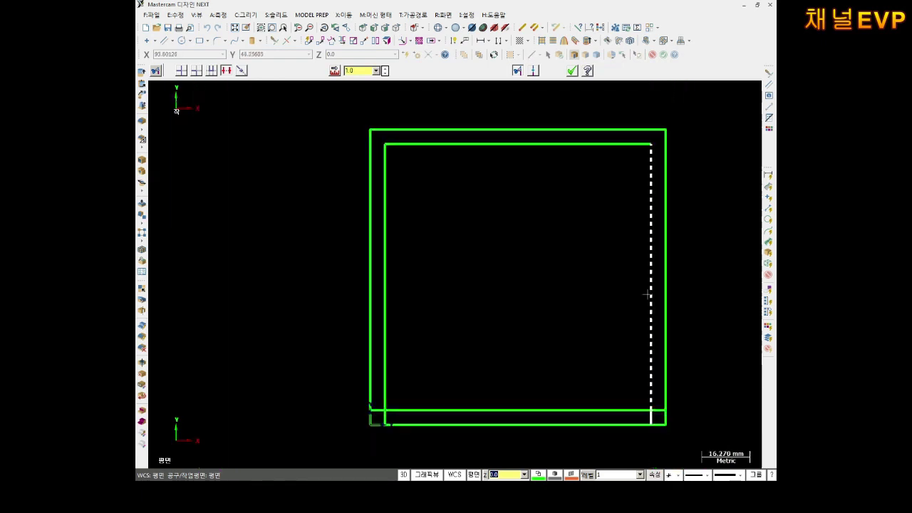
pyautogui.scroll(2, 611, 407)
pyautogui.scroll(2, 620, 372)
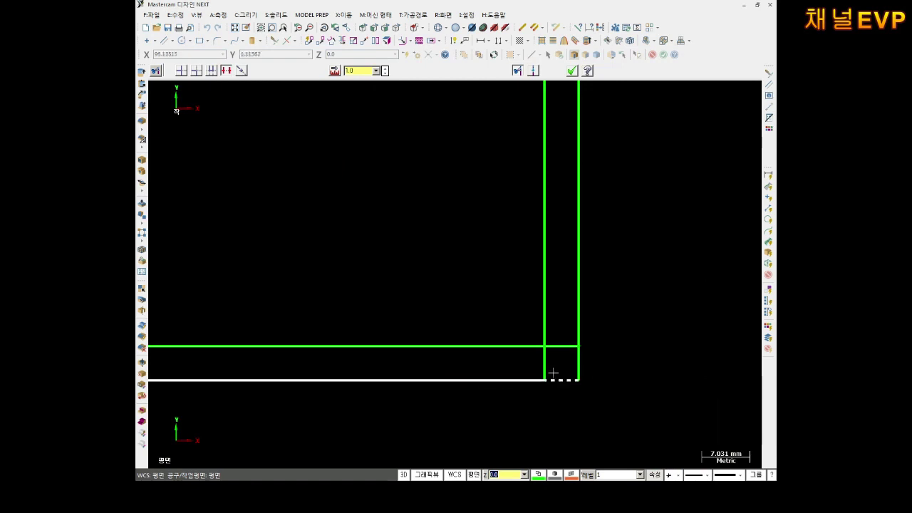
pyautogui.click(556, 346)
pyautogui.click(544, 365)
pyautogui.press('Right')
pyautogui.press('Right')
pyautogui.press('Right')
pyautogui.press('Right')
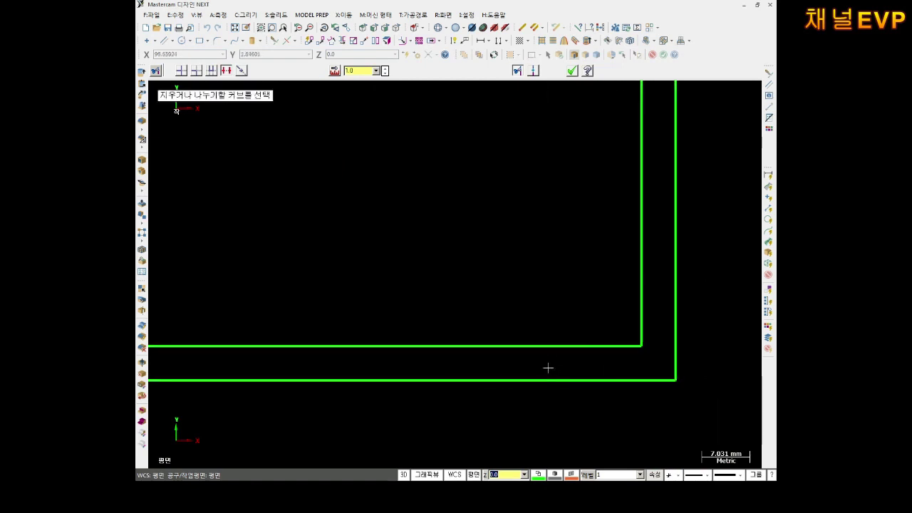
pyautogui.press('Right')
pyautogui.press('Right')
pyautogui.press('Right')
pyautogui.press('Right')
pyautogui.press('Right')
pyautogui.press('Right')
pyautogui.press('Right')
pyautogui.press('Right')
pyautogui.press('Right')
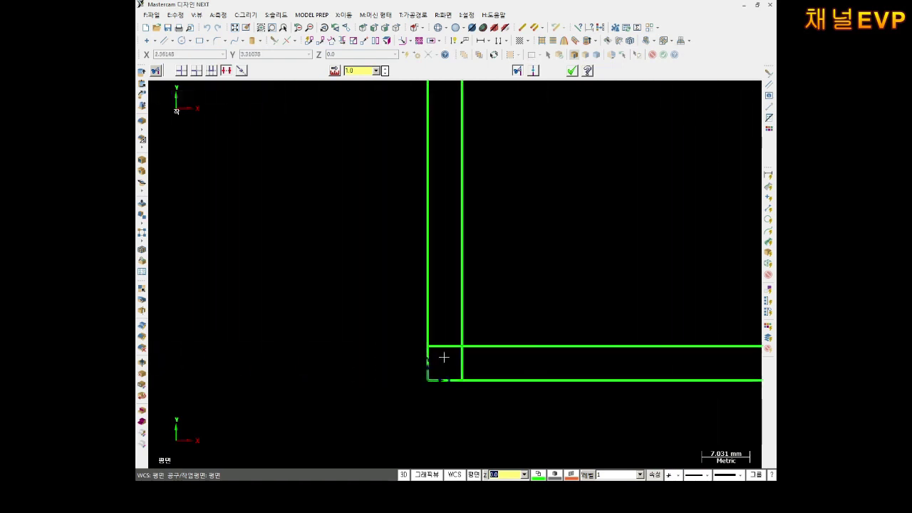
pyautogui.click(470, 346)
pyautogui.click(462, 360)
pyautogui.click(462, 335)
pyautogui.click(473, 347)
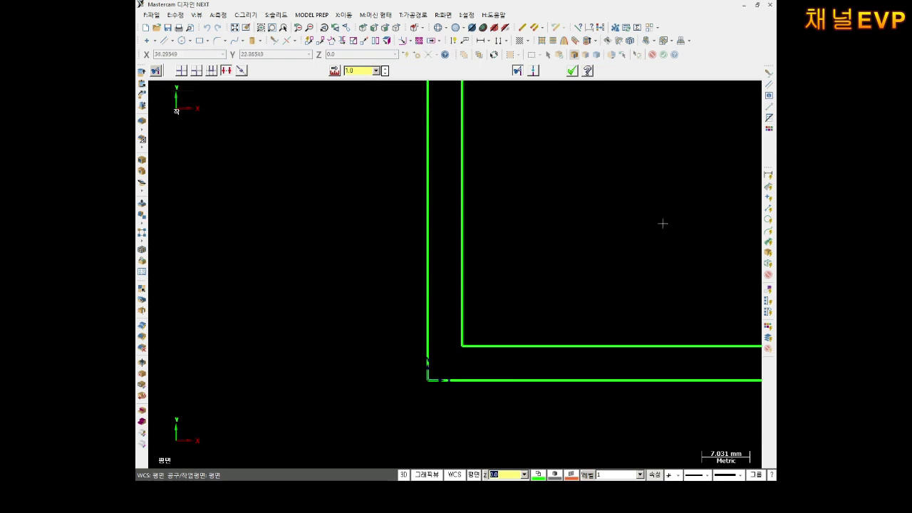
# Zoom and pan to frame the finished double-walled square.
pyautogui.scroll(-1, 659, 221)
pyautogui.scroll(-3, 659, 221)
pyautogui.scroll(-3, 659, 221)
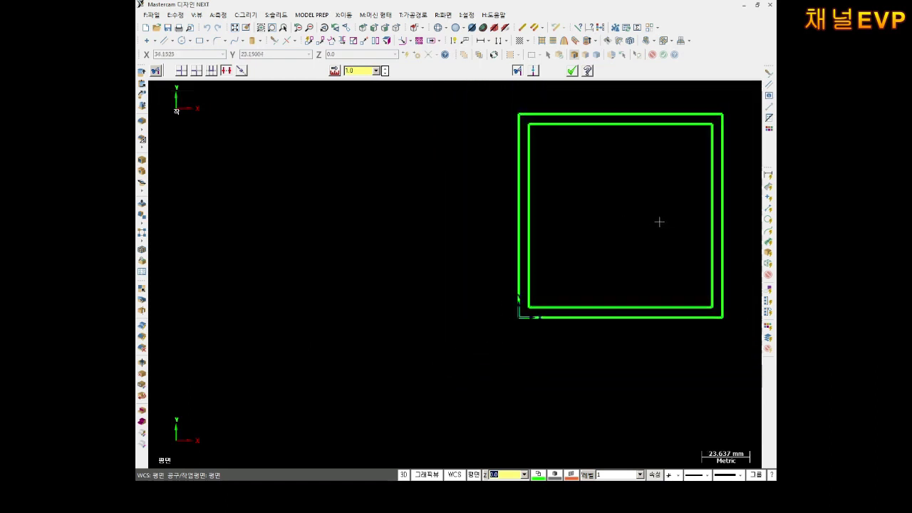
pyautogui.scroll(2, 692, 177)
pyautogui.scroll(-3, 681, 185)
pyautogui.scroll(2, 607, 196)
pyautogui.press('Right')
pyautogui.press('Right')
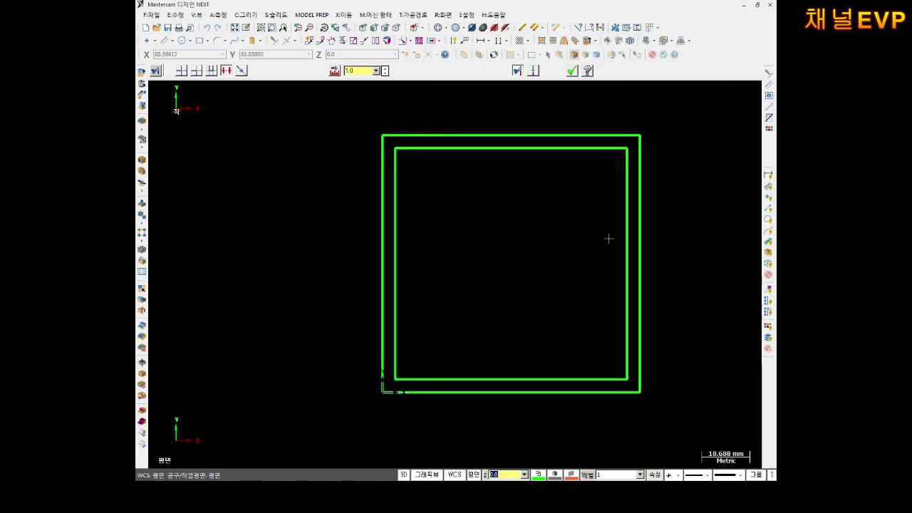
pyautogui.scroll(-1, 594, 226)
pyautogui.scroll(2, 574, 256)
pyautogui.moveTo(574, 256)
pyautogui.mouseDown(button='middle')
pyautogui.moveTo(452, 246)
pyautogui.moveTo(480, 218)
pyautogui.moveTo(534, 283)
pyautogui.moveTo(460, 291)
pyautogui.moveTo(478, 271)
pyautogui.moveTo(494, 289)
pyautogui.moveTo(493, 320)
pyautogui.moveTo(501, 283)
pyautogui.moveTo(499, 300)
pyautogui.moveTo(493, 263)
pyautogui.moveTo(490, 320)
pyautogui.moveTo(478, 289)
pyautogui.moveTo(484, 320)
pyautogui.moveTo(497, 306)
pyautogui.mouseUp(button='middle')
pyautogui.scroll(-1, 485, 306)
pyautogui.scroll(1, 466, 315)
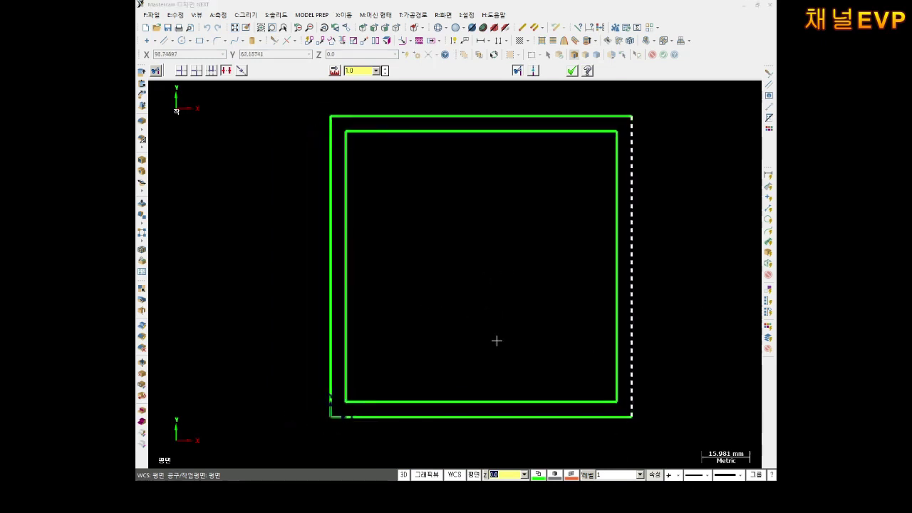
pyautogui.moveTo(509, 318)
pyautogui.mouseDown(button='middle')
pyautogui.moveTo(499, 271)
pyautogui.moveTo(495, 311)
pyautogui.mouseUp(button='middle')
pyautogui.scroll(-1, 499, 277)
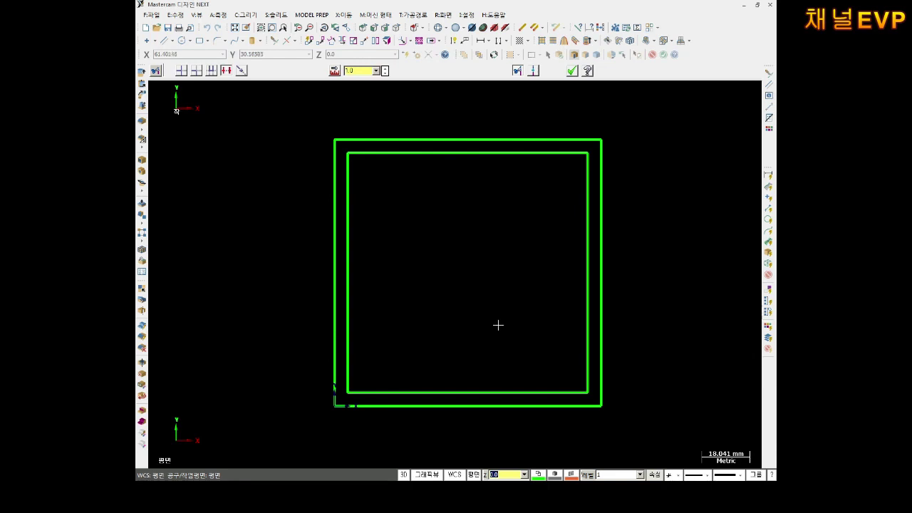
pyautogui.scroll(-1, 499, 319)
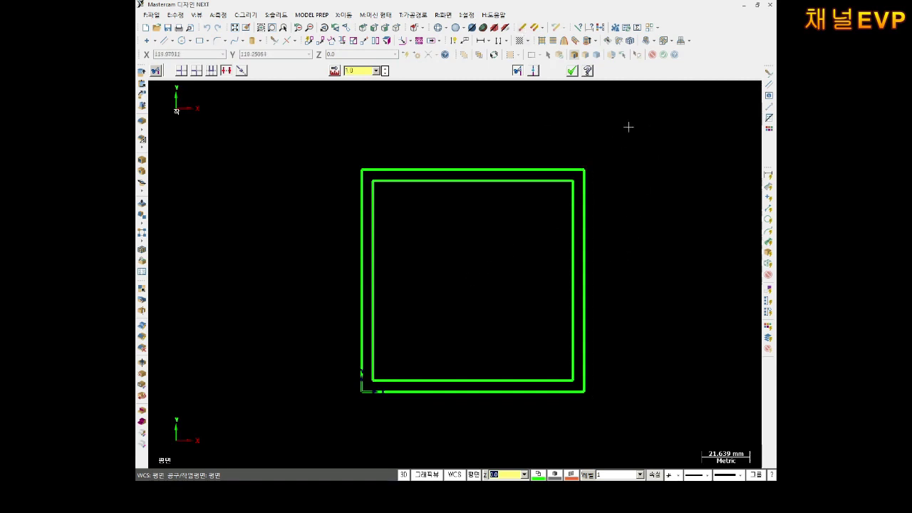
# End trimming, window-select and delete both squares, then undo the deletion.
pyautogui.click(565, 182)
pyautogui.press('Return')
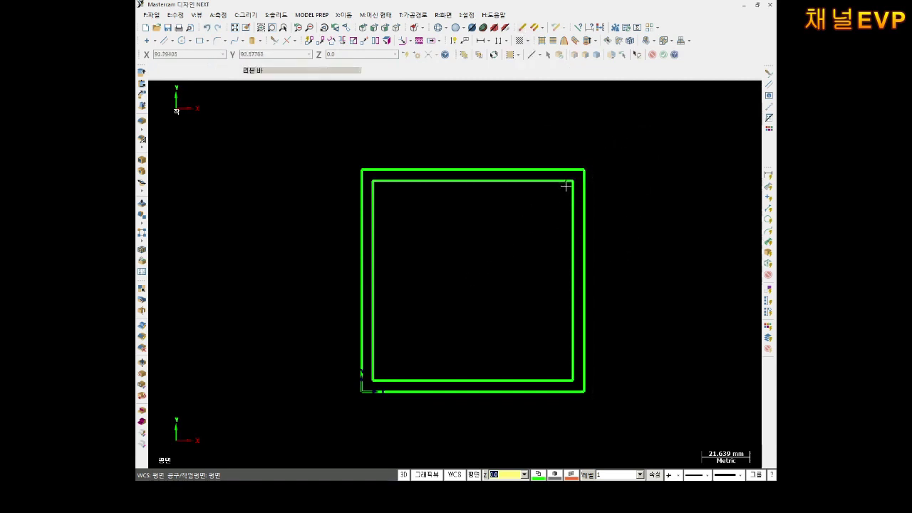
pyautogui.moveTo(651, 95); pyautogui.dragTo(264, 430)
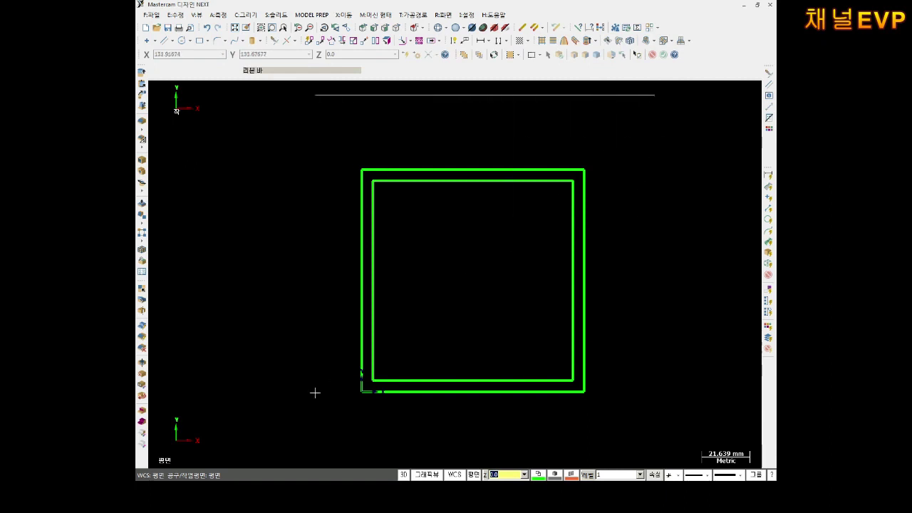
pyautogui.press('Delete')
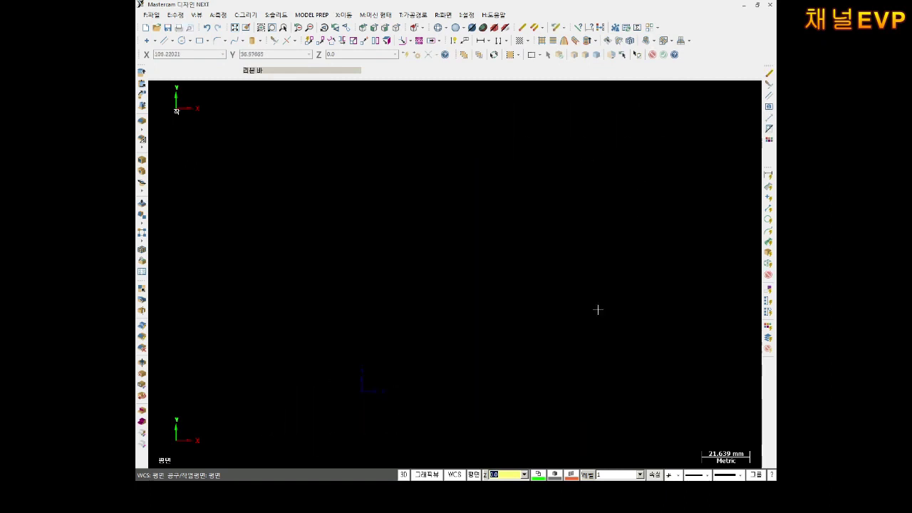
pyautogui.hotkey('ctrl', 'z')
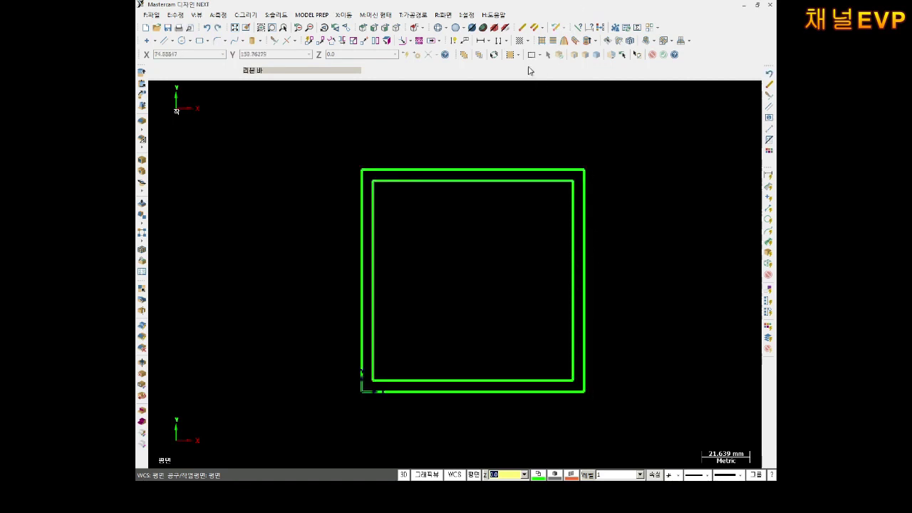
# Erase the frame's remaining edges one by one with Delete Entities.
pyautogui.click(519, 43)
pyautogui.click(426, 169)
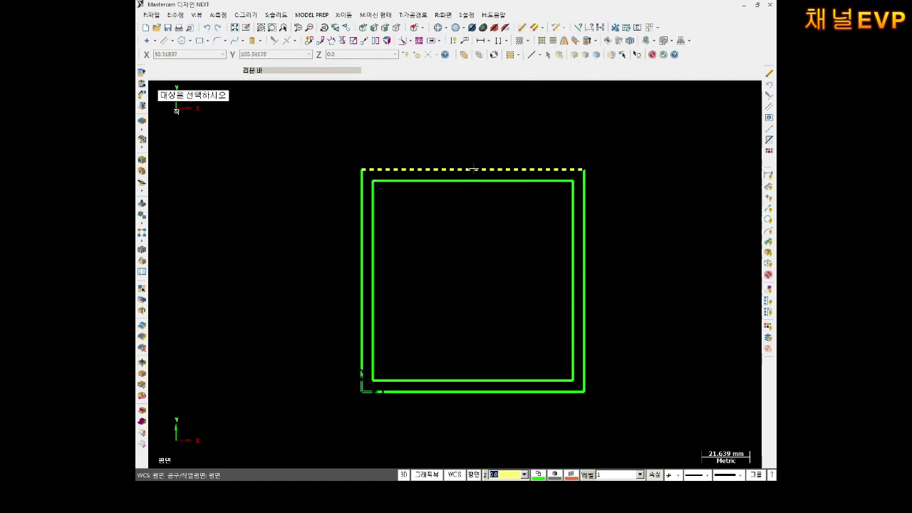
pyautogui.click(362, 225)
pyautogui.click(372, 238)
pyautogui.click(401, 181)
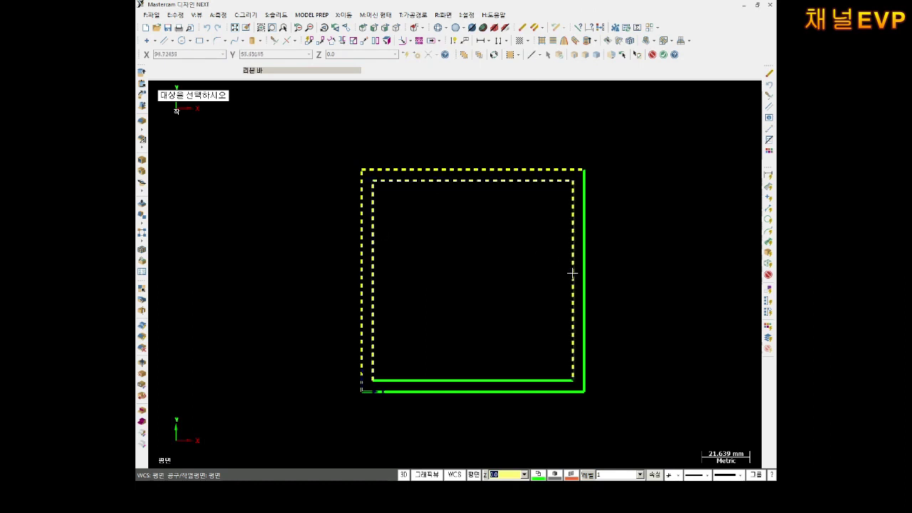
pyautogui.click(573, 271)
pyautogui.click(527, 391)
pyautogui.click(528, 380)
pyautogui.press('Return')
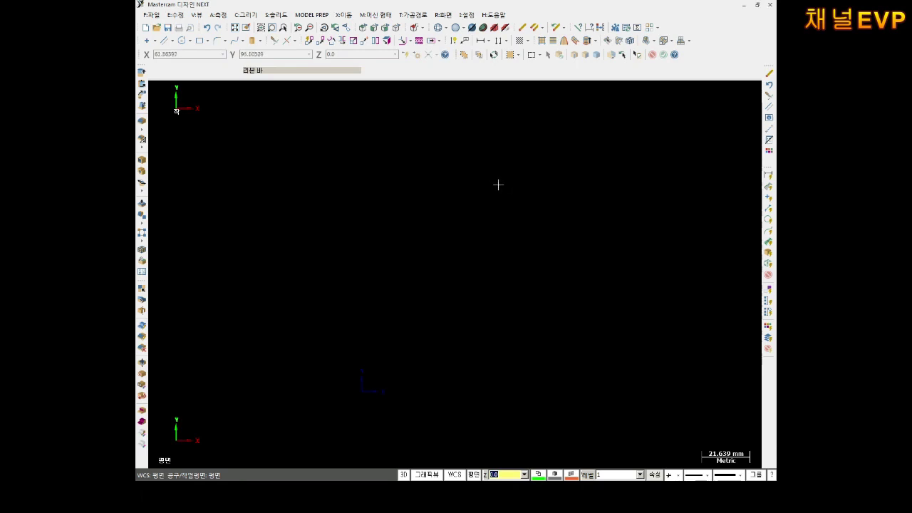
# Zoom the empty view and start the Line Endpoints tool.
pyautogui.scroll(-1, 502, 209)
pyautogui.scroll(1, 439, 230)
pyautogui.scroll(1, 477, 261)
pyautogui.scroll(1, 378, 295)
pyautogui.scroll(1, 386, 296)
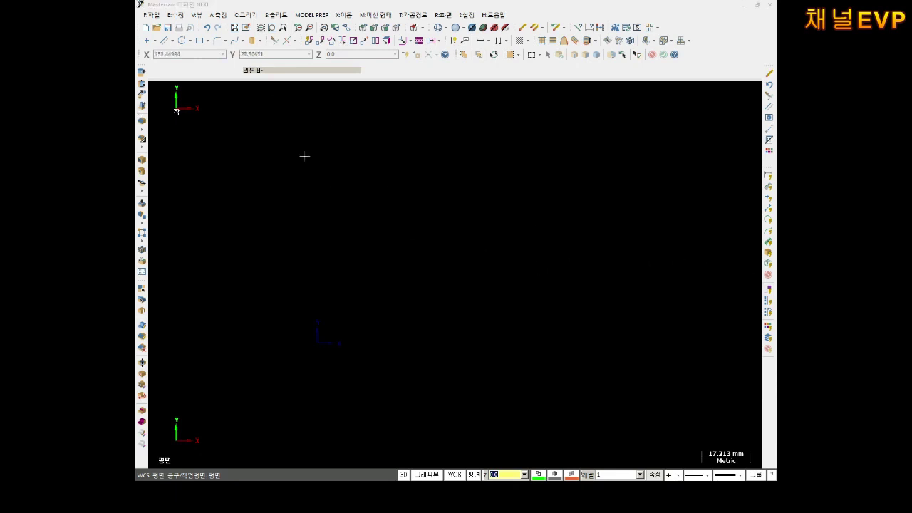
pyautogui.click(171, 41)
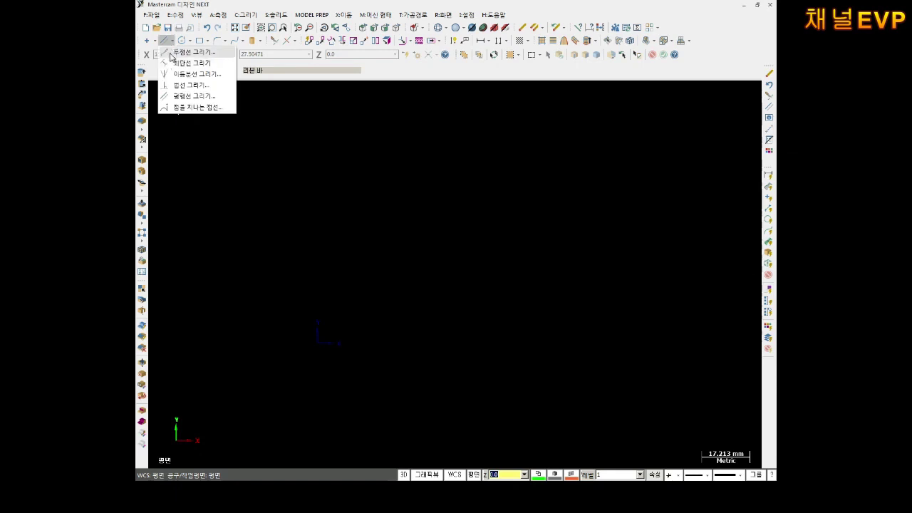
pyautogui.click(171, 54)
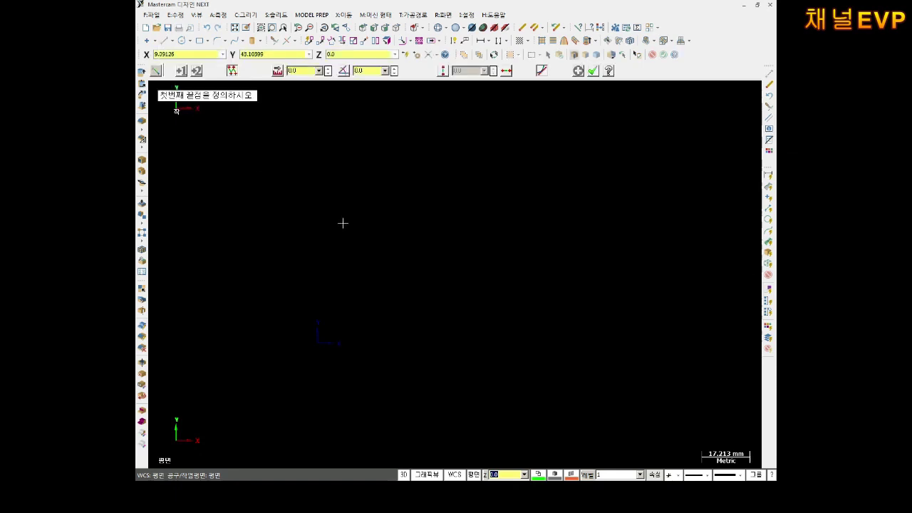